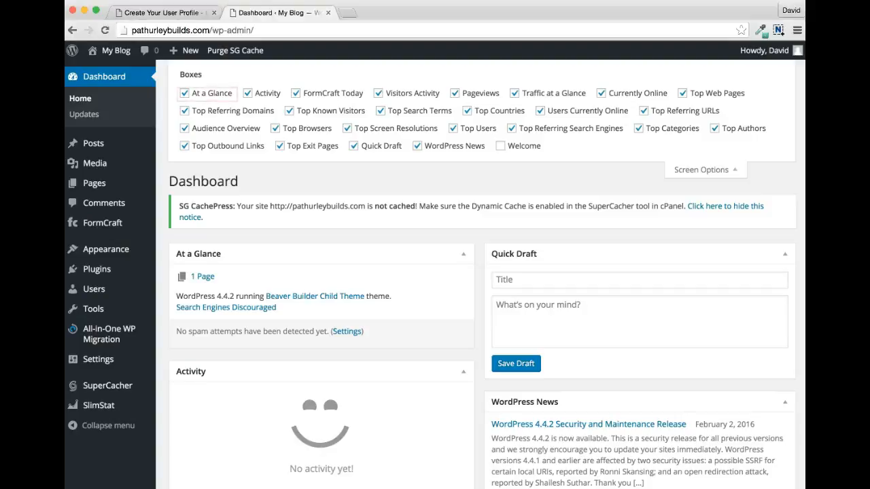
- Hide the dashboard boxes At a Glance, Activity, Visitors Activity, Currently Online, Top Web Pages, Top Known Visitors, Top Countries and Users Currently Online
click(185, 93)
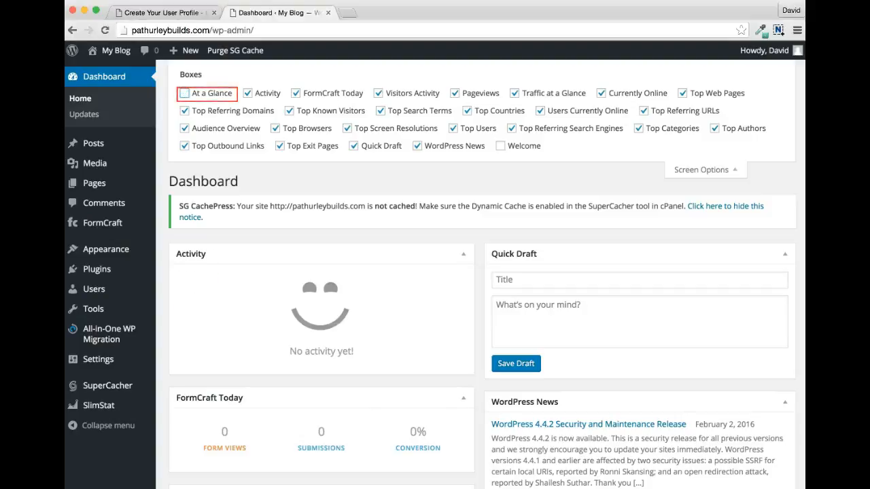
click(248, 94)
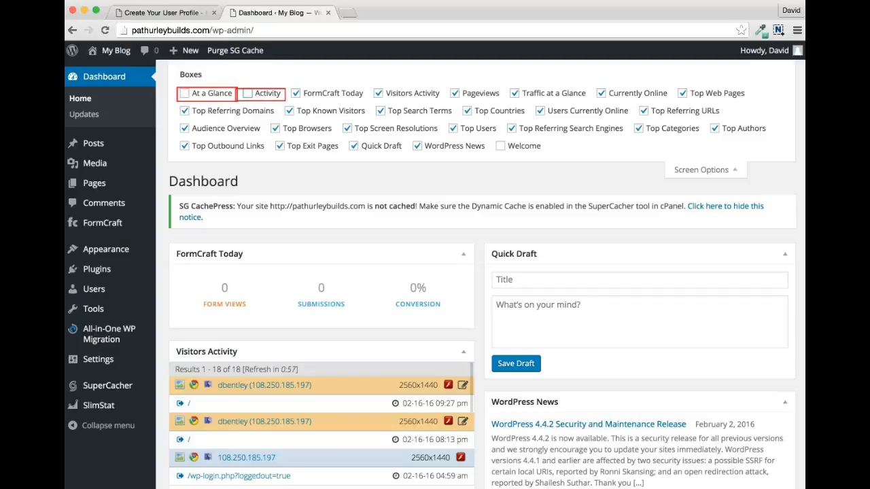
click(379, 93)
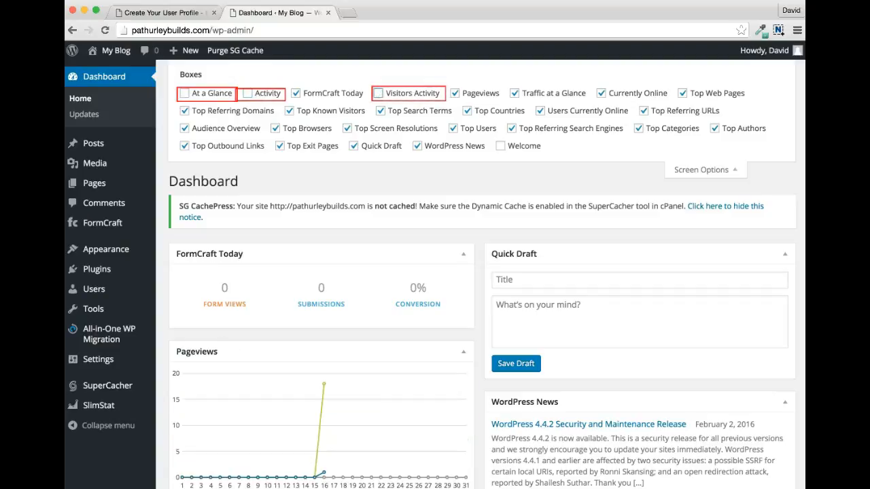
click(601, 94)
click(682, 93)
click(289, 111)
click(467, 111)
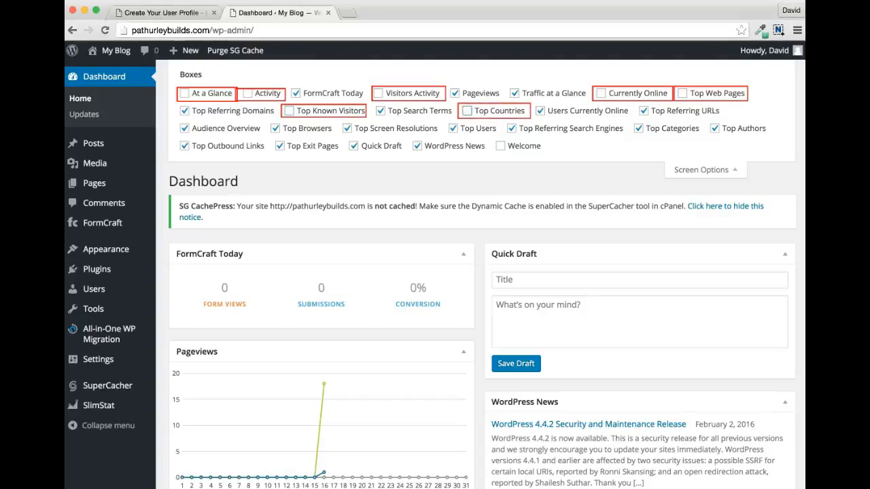
click(540, 111)
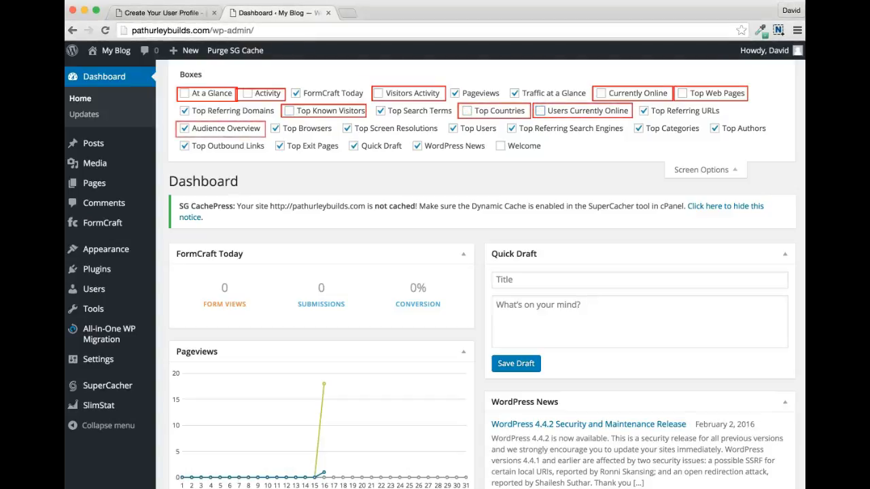
- Hide the dashboard boxes Audience Overview, Top Browsers, Top Screen Resolutions, Top Users, Top Referring Search Engines, Top Categories and Top Authors
click(185, 129)
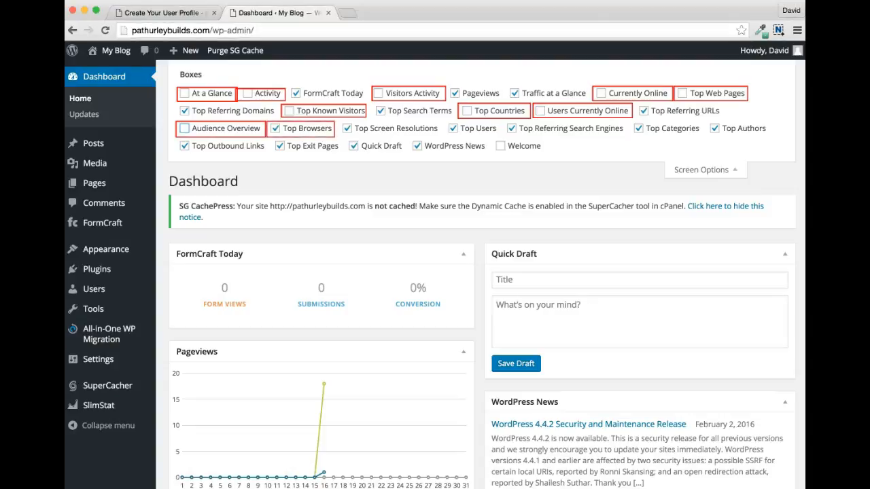
click(276, 128)
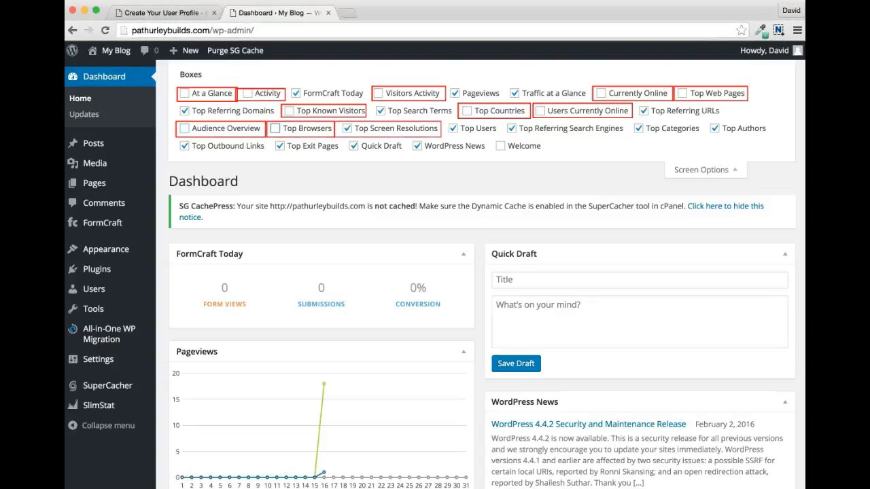
click(347, 129)
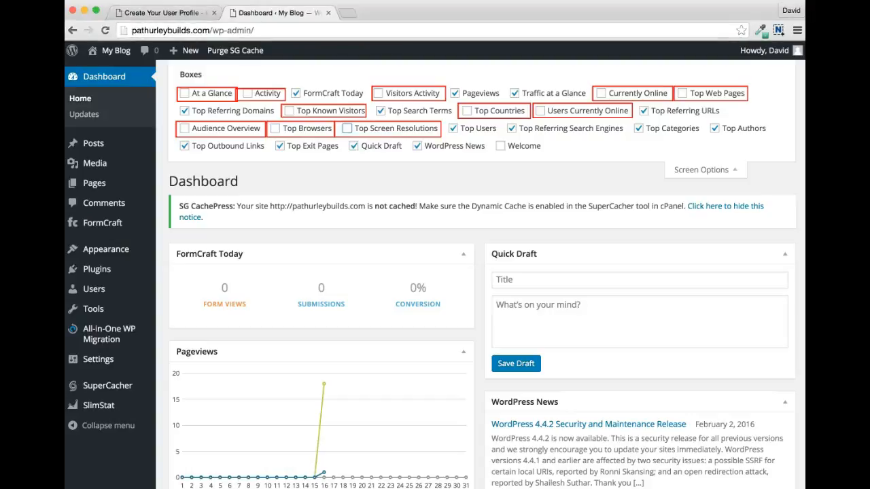
click(453, 128)
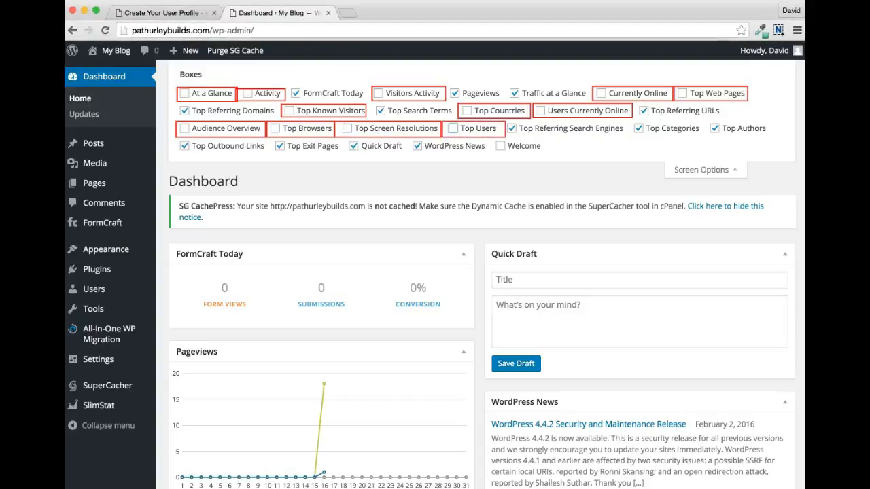
click(512, 129)
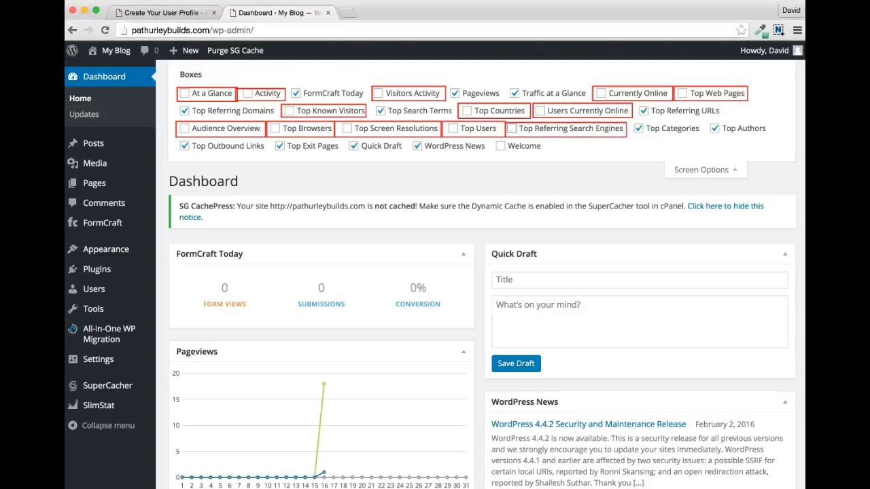
click(639, 128)
click(715, 129)
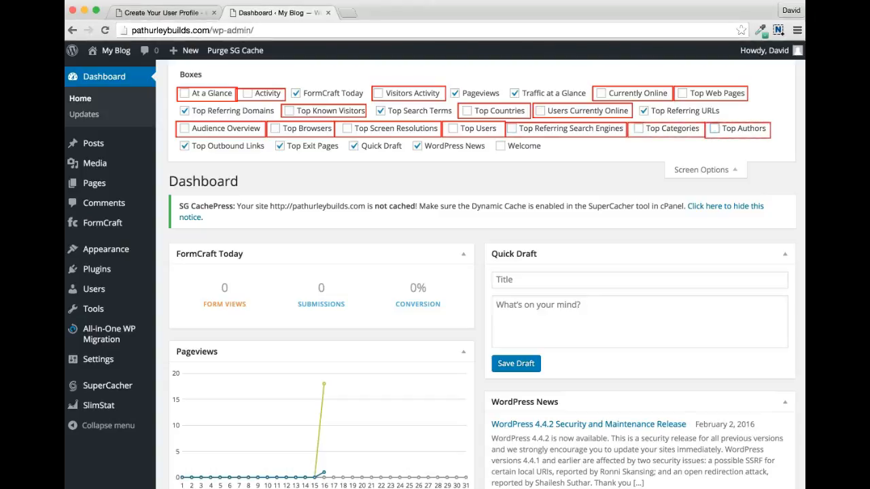
- Hide the Top Outbound Links, Top Exit Pages, Quick Draft and WordPress News boxes, and move the Pageviews box into the empty dashboard column
click(185, 146)
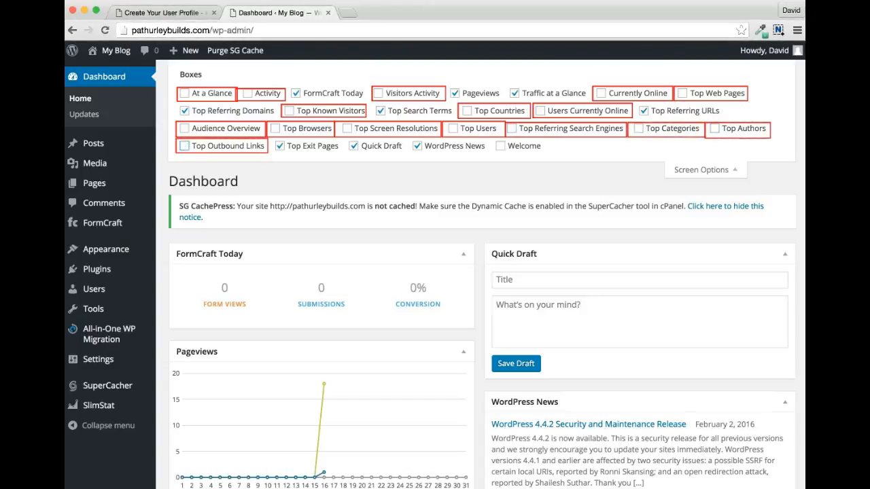
click(280, 146)
click(353, 146)
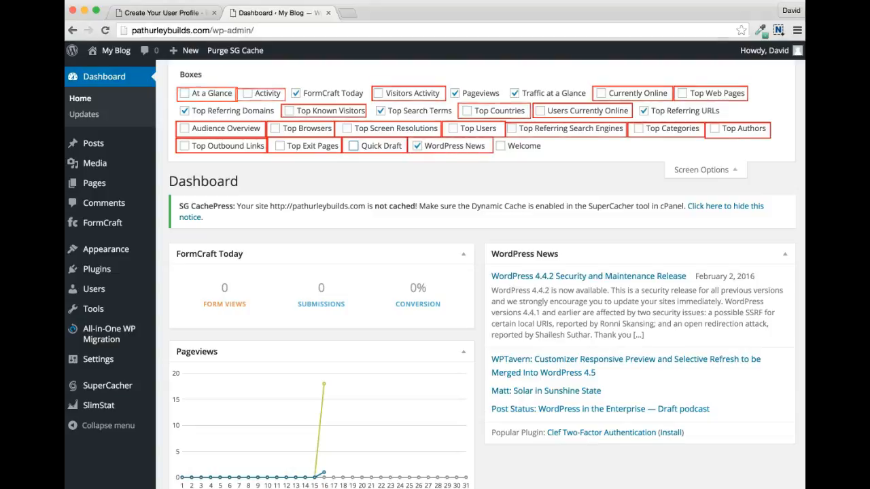
click(417, 146)
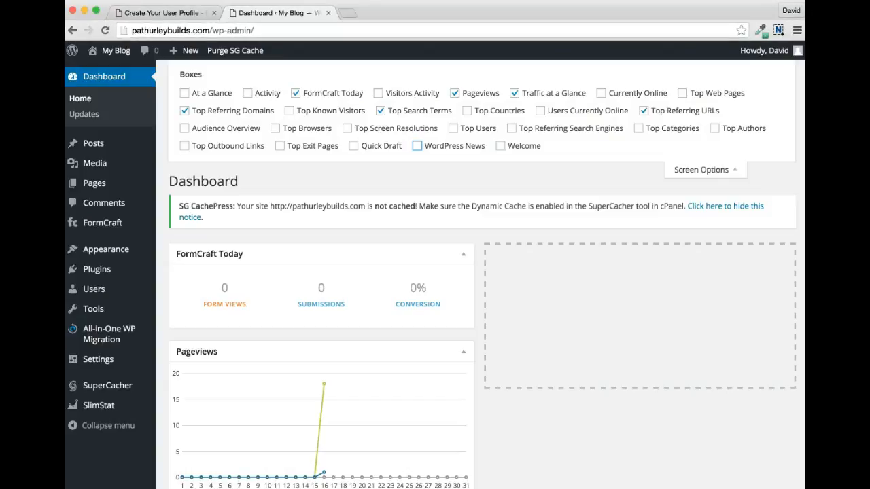
click(705, 170)
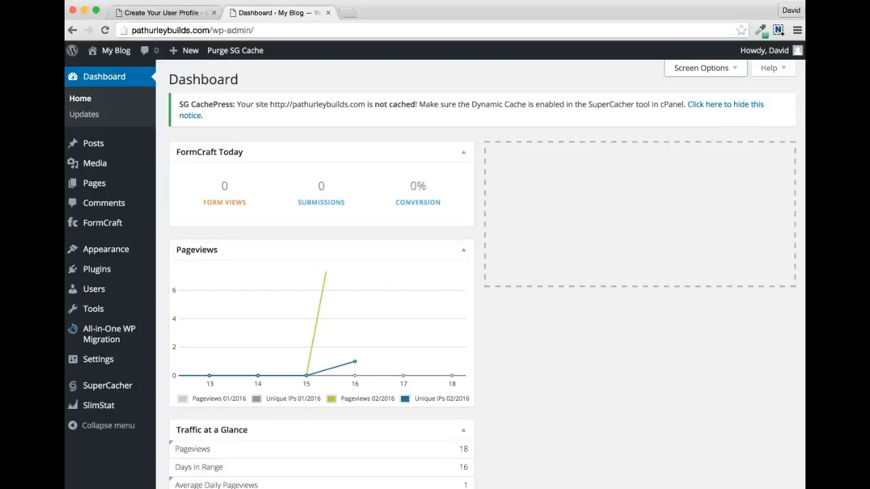
drag(340, 250, 517, 231)
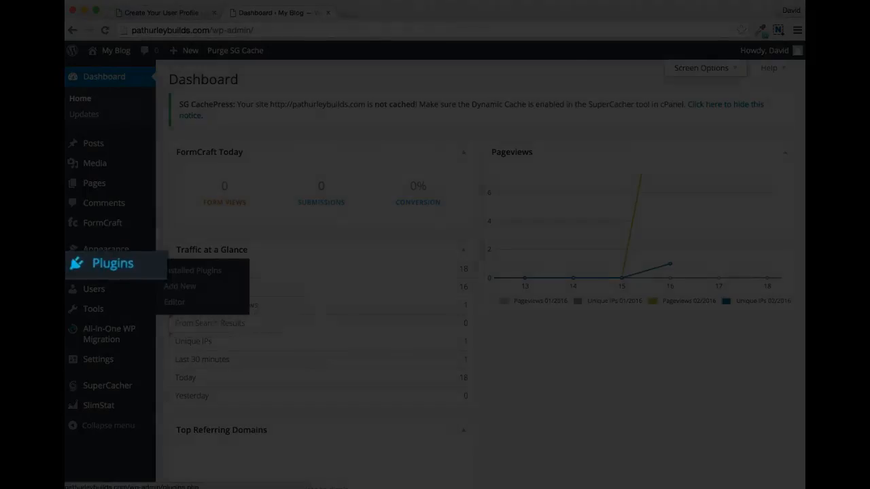
- Deactivate the All-in-One WP Migration plugin in the site's installed plugins
click(108, 269)
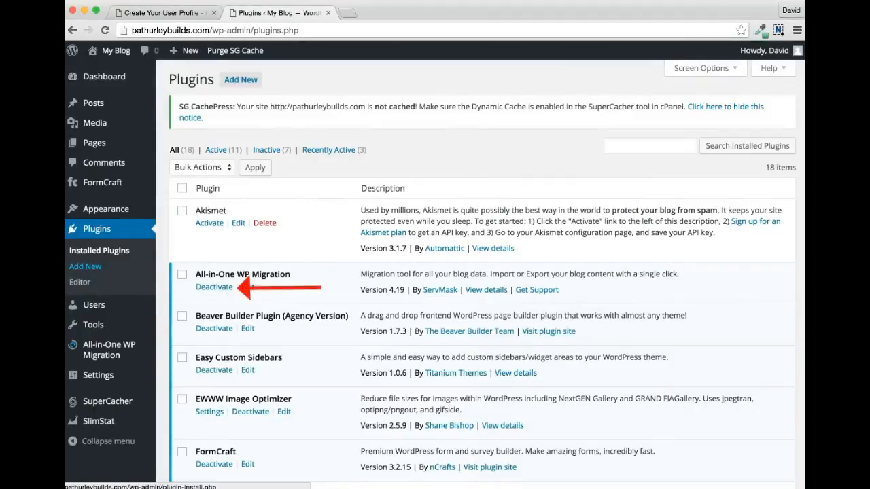
click(214, 287)
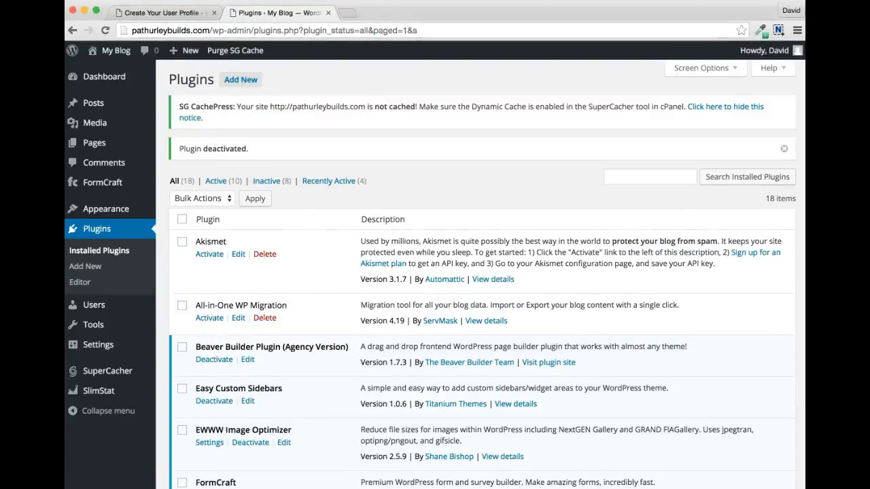
- Select the Akismet, All-in-One WP Migration and Hello Dolly plugins and choose Delete as the bulk action
click(182, 242)
click(182, 305)
scroll(475, 272, down, 5)
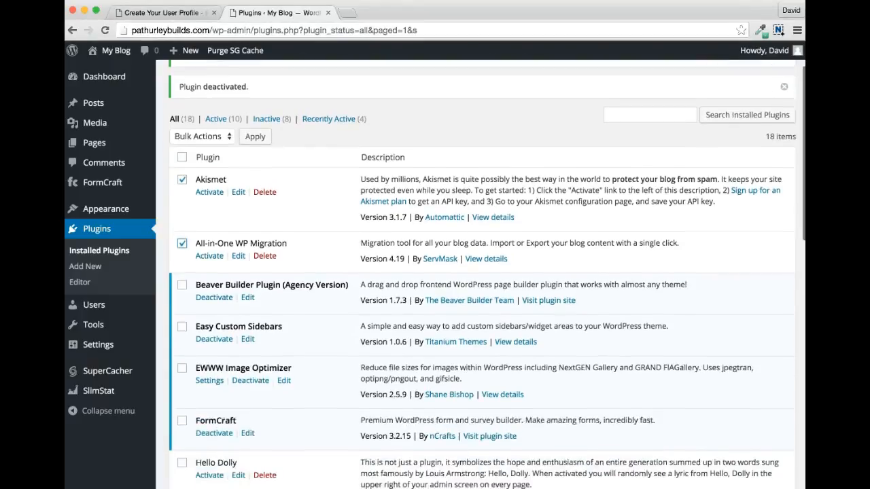
click(182, 378)
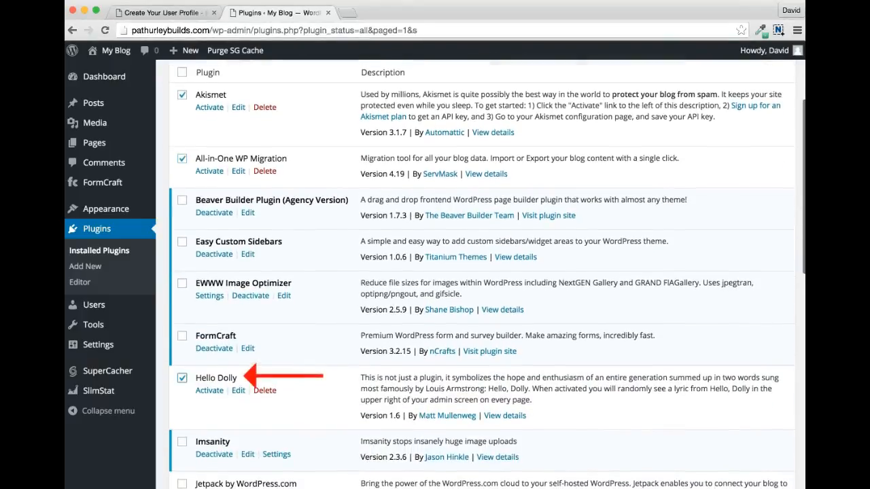
scroll(183, 377, up, 1)
scroll(476, 271, up, 3)
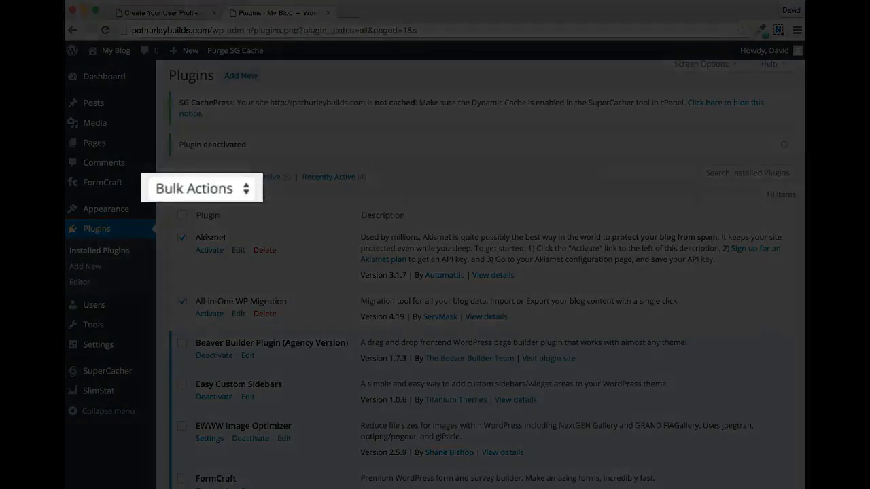
click(200, 194)
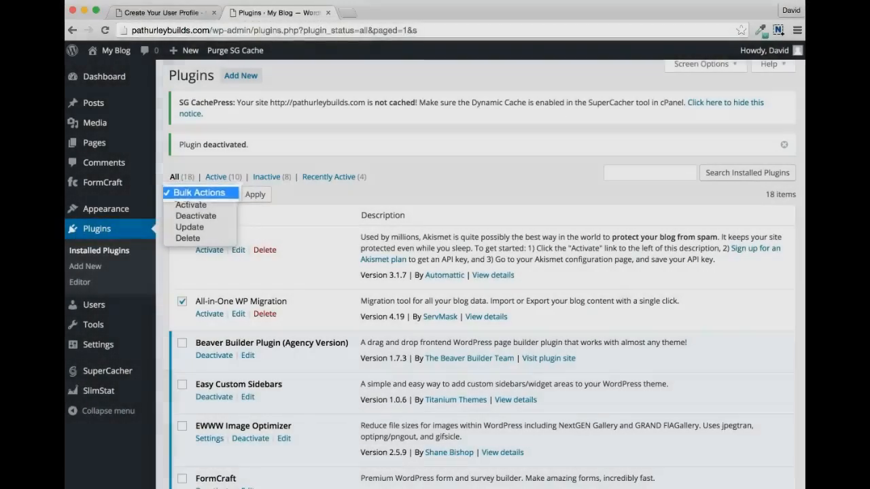
click(188, 239)
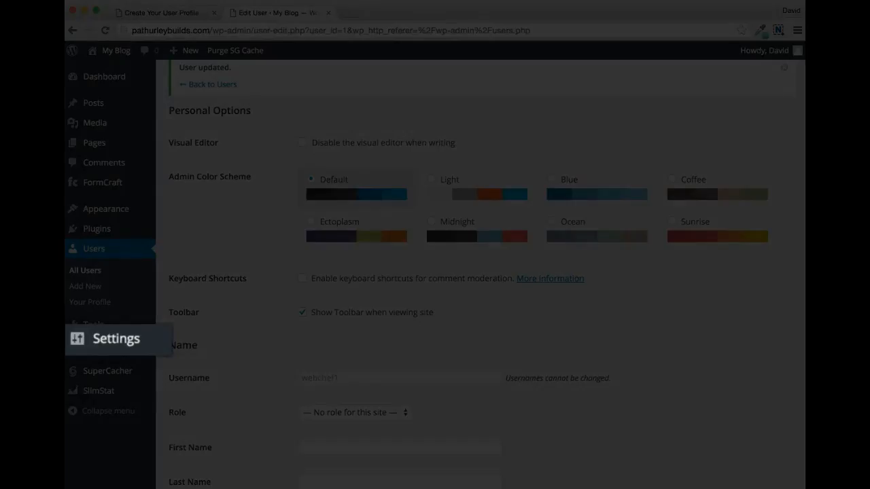
- In the general settings, set the site title to Hurley Construction and paste a tagline beginning "Bay Area General Contractor for Home Remodels"
click(102, 344)
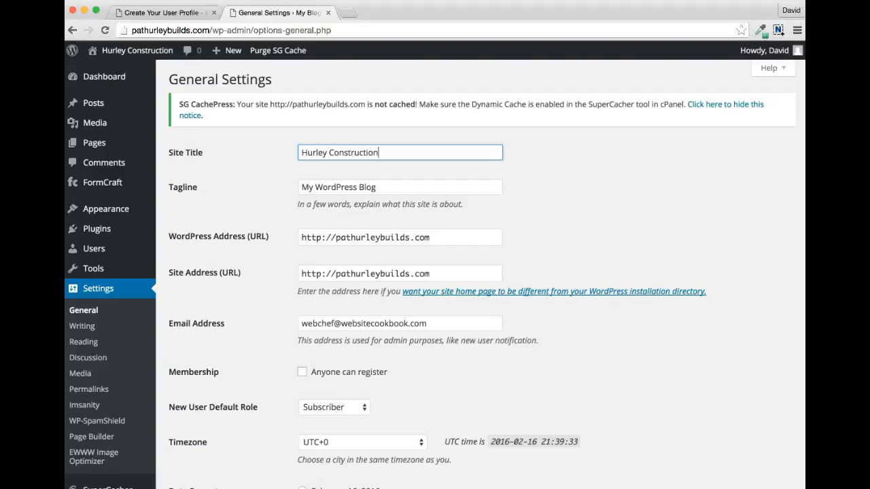
key(Tab)
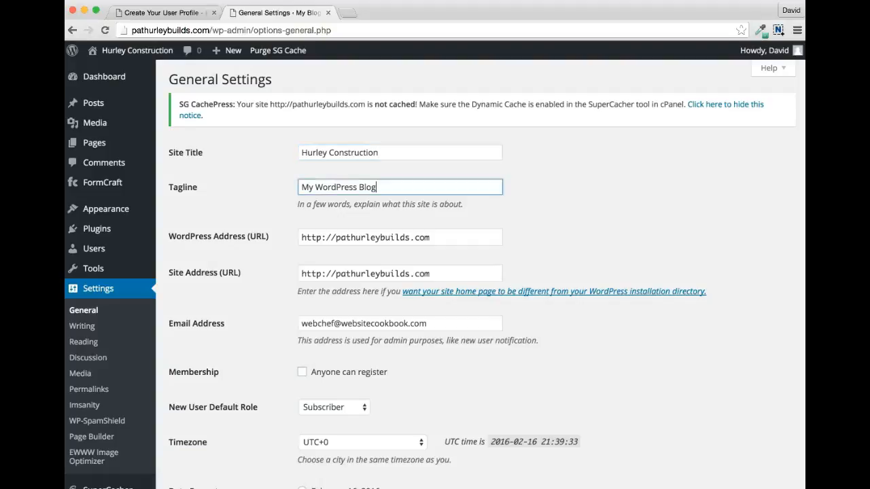
key(shift+alt+Left)
key(shift+alt+Left)
key(shift+alt+Left)
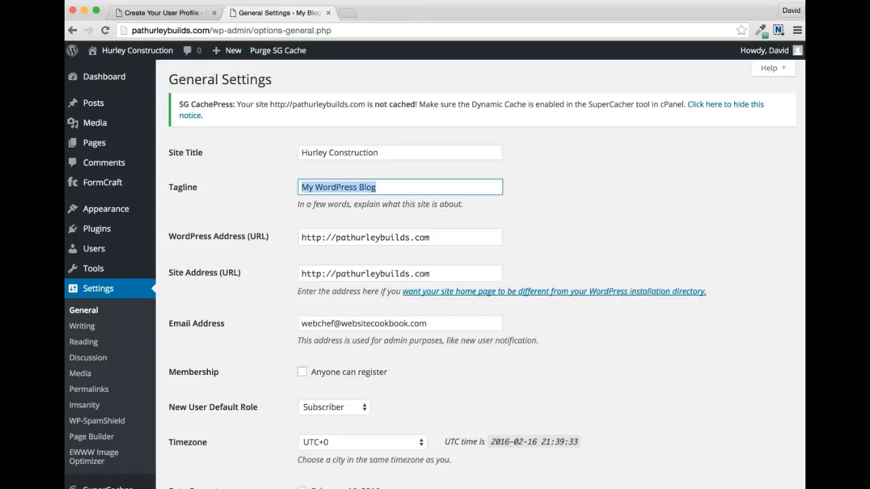
key(super+v)
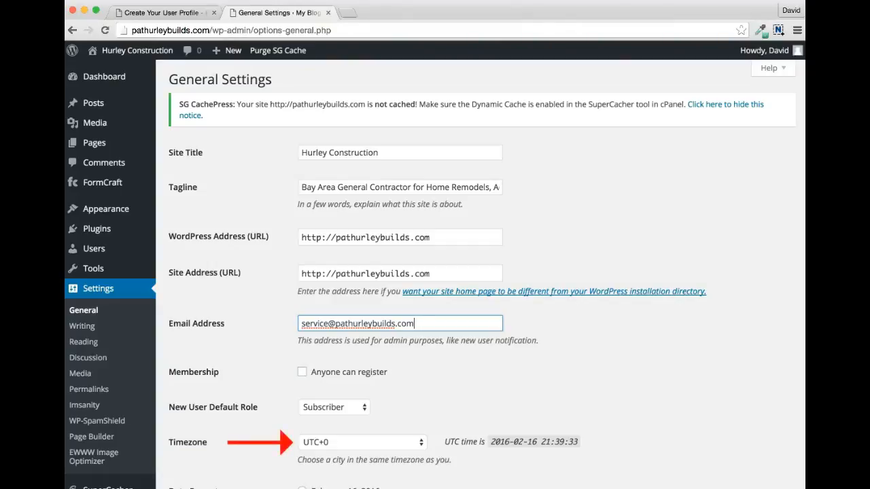
- Set the site's timezone to Los Angeles and save the general settings
click(363, 442)
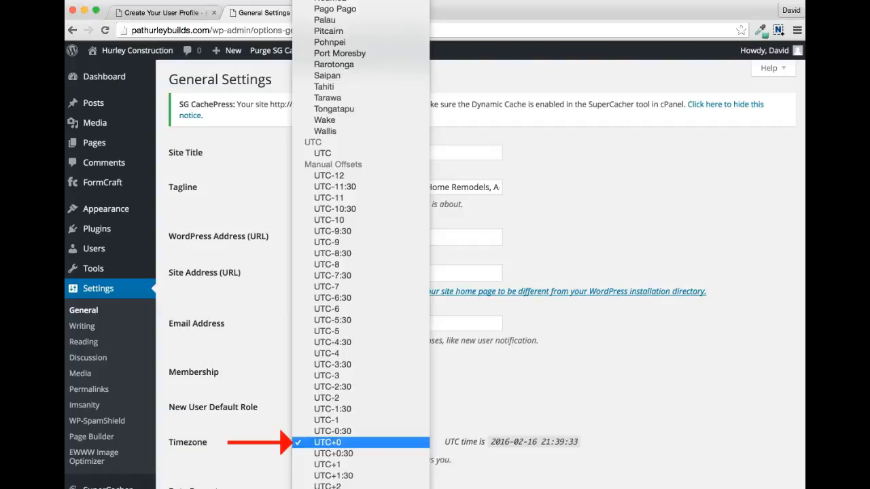
scroll(363, 443, up, 10)
scroll(363, 443, up, 10)
click(363, 443)
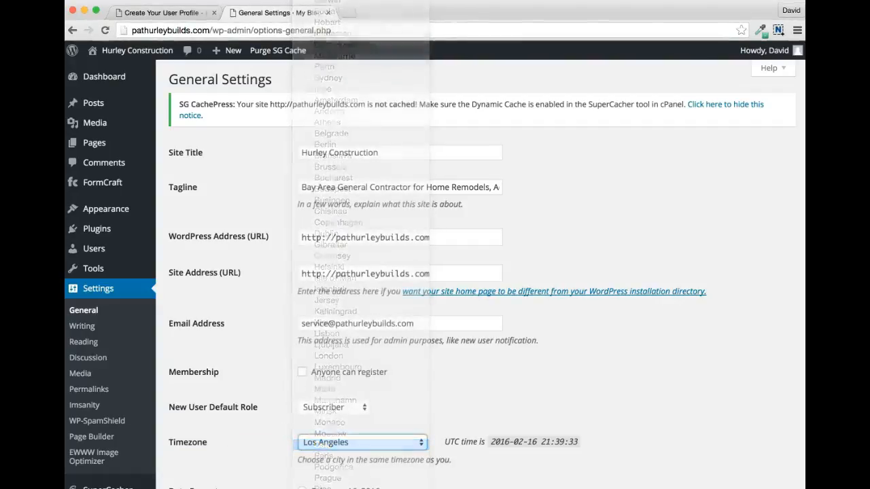
scroll(435, 272, down, 5)
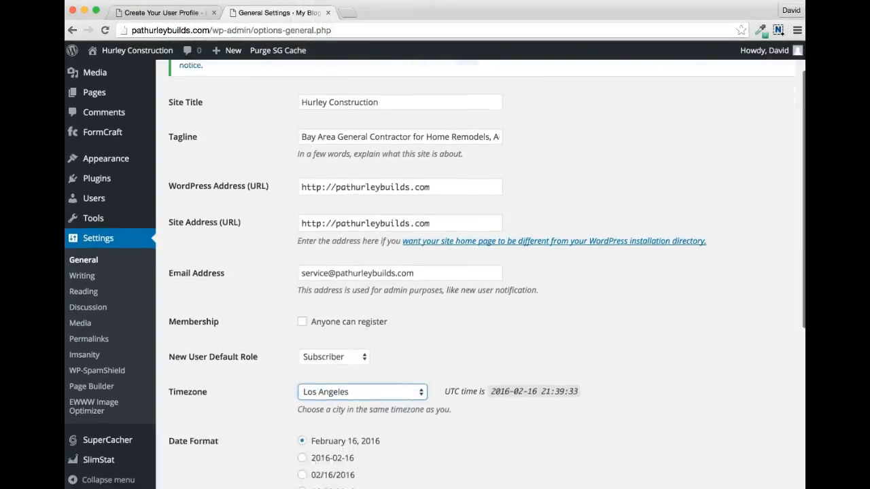
scroll(435, 272, down, 5)
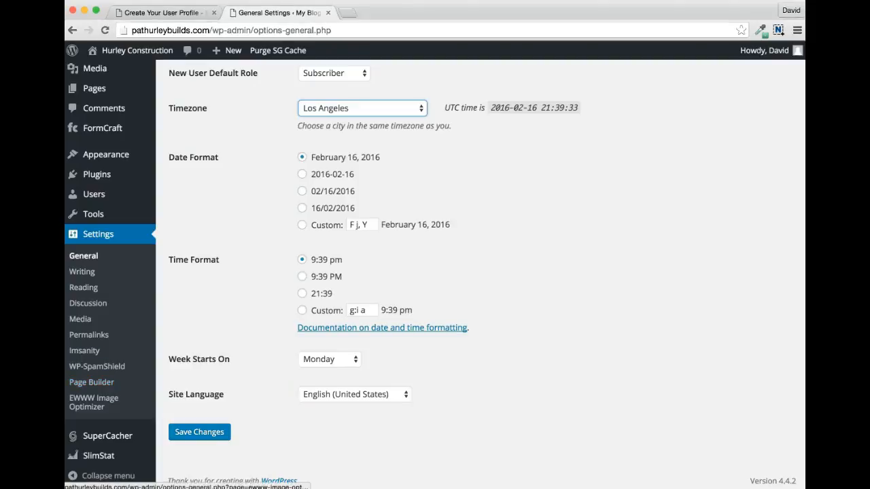
click(199, 433)
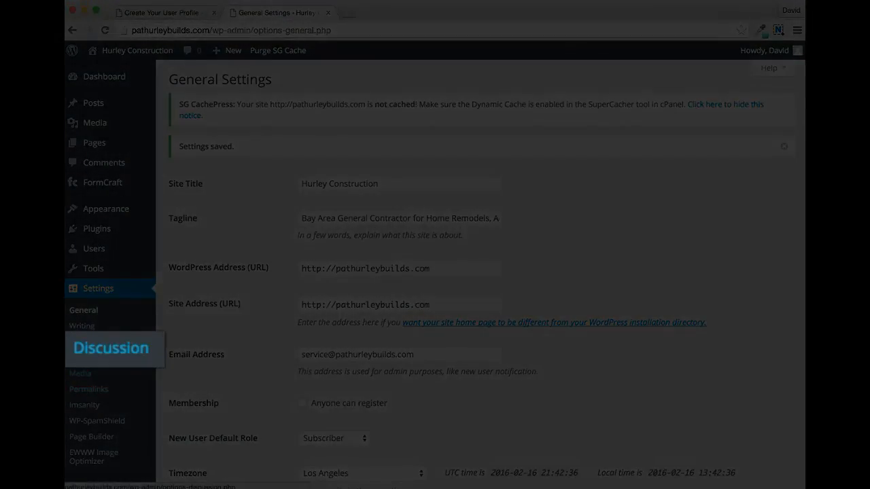
- In the discussion settings, disallow comments on new articles, require users to be registered and logged in, and automatically close comments after 14 days
click(89, 358)
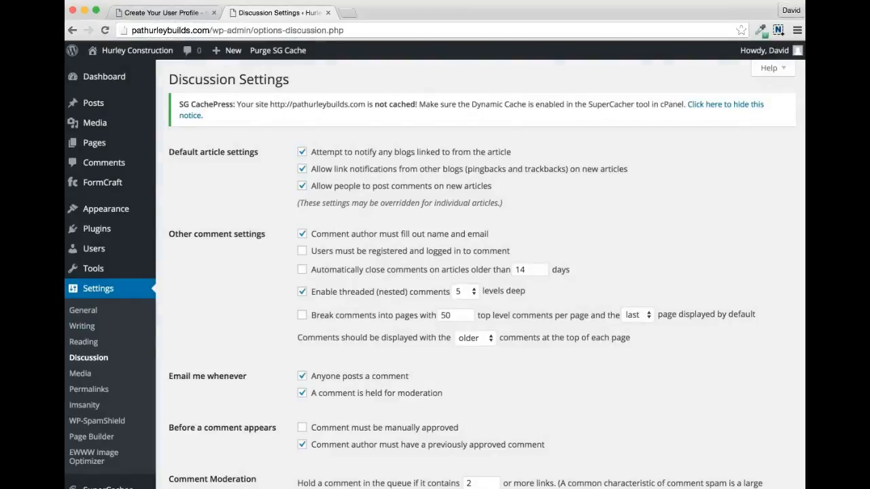
click(303, 186)
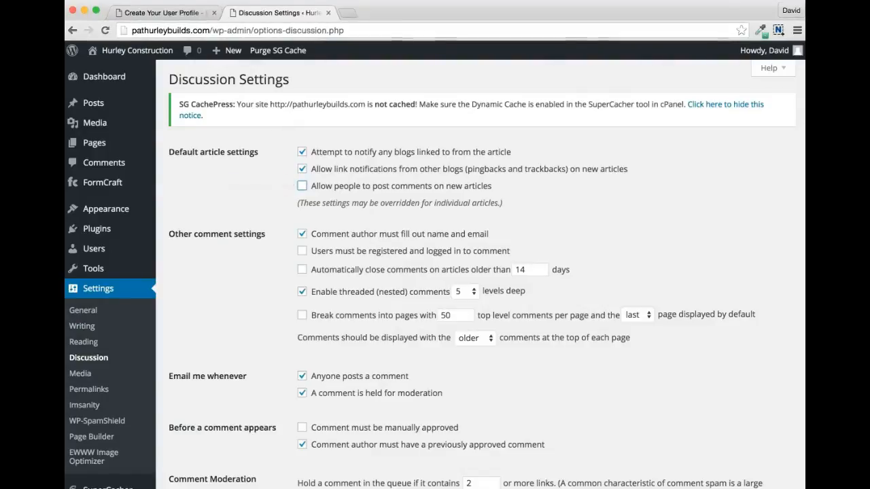
click(302, 251)
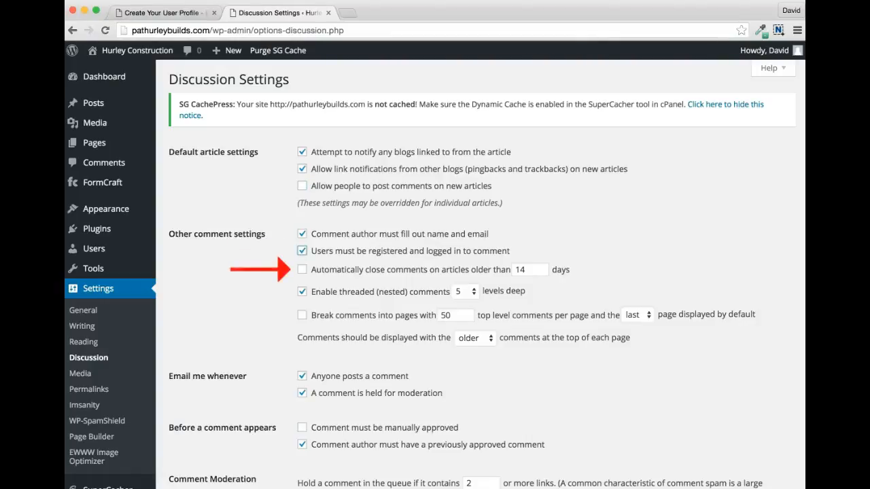
click(302, 269)
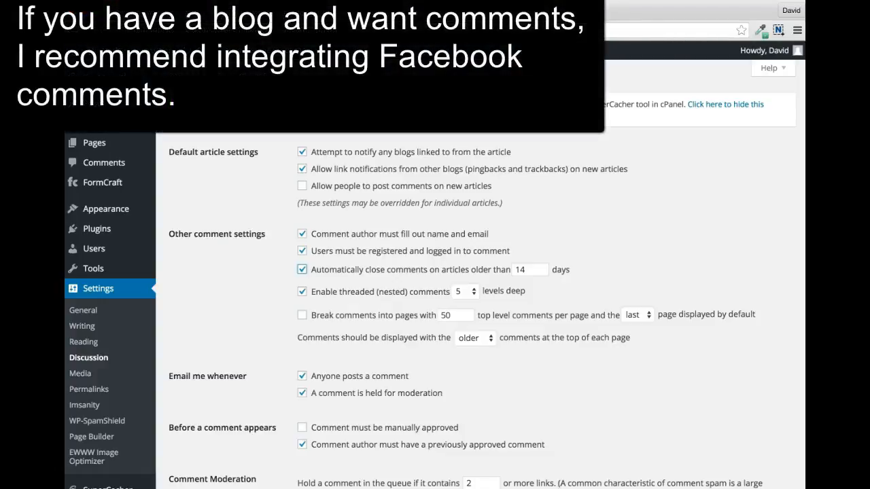
scroll(476, 272, down, 8)
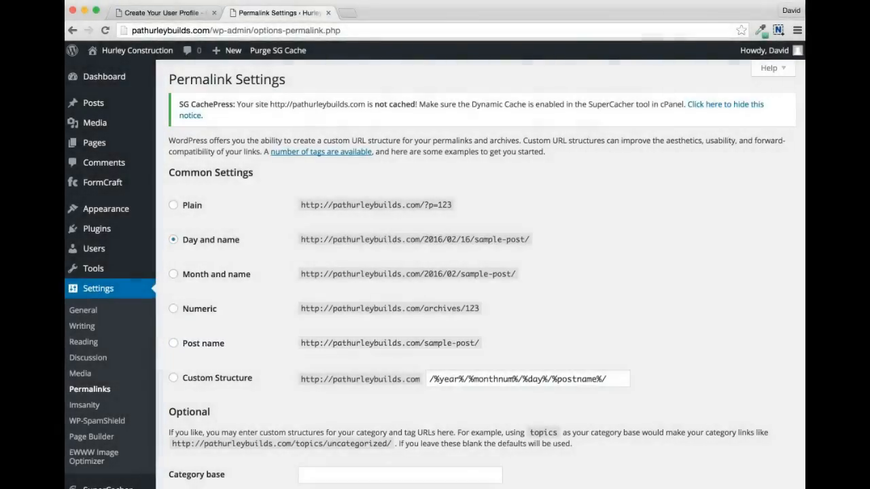
- Set the permalink structure to Post name
click(174, 343)
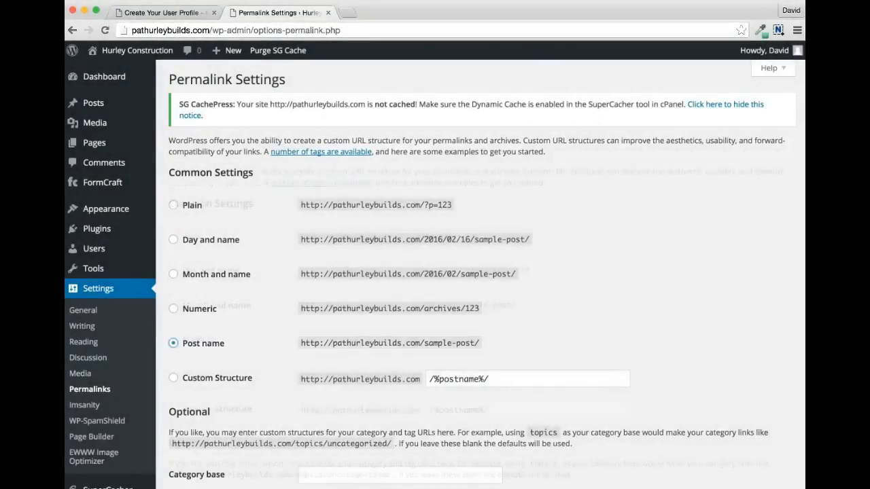